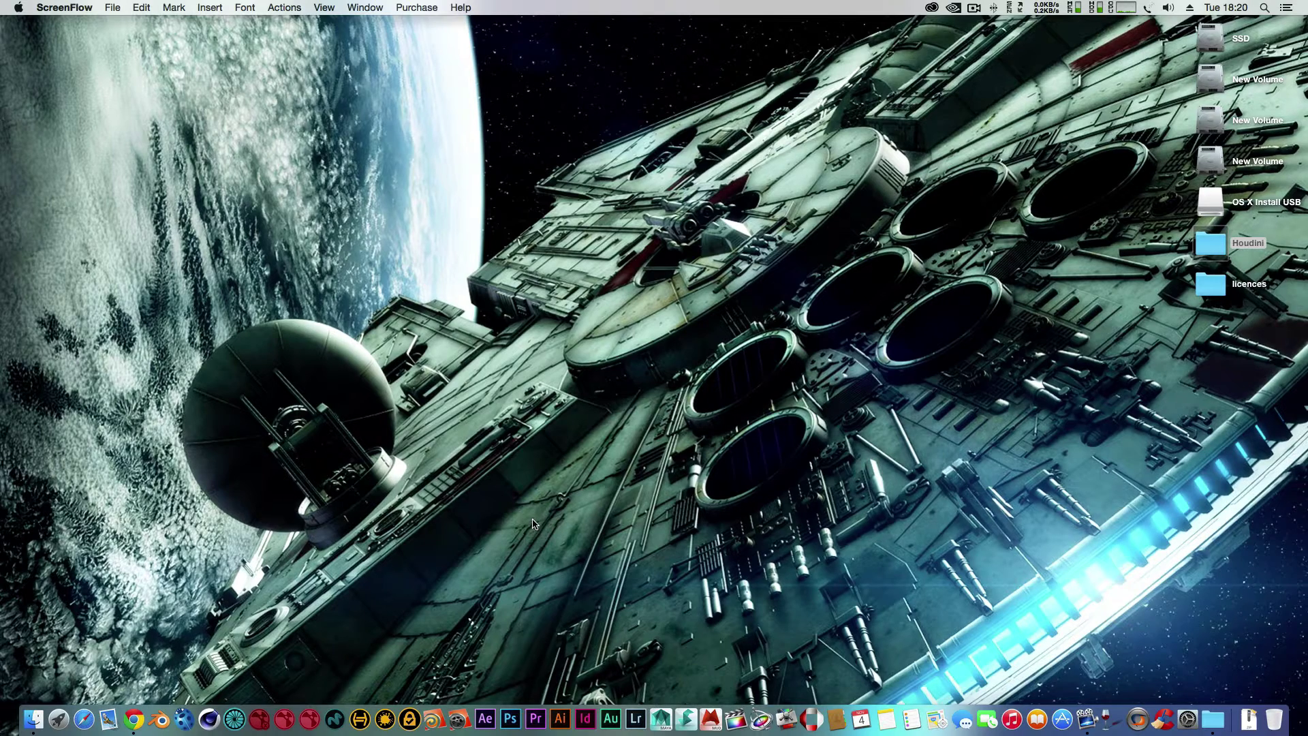
Launch Houdini FX and tumble the empty scene to a lower, flatter angle over the grid
{"action": "left_click", "coordinate": [431, 694]}
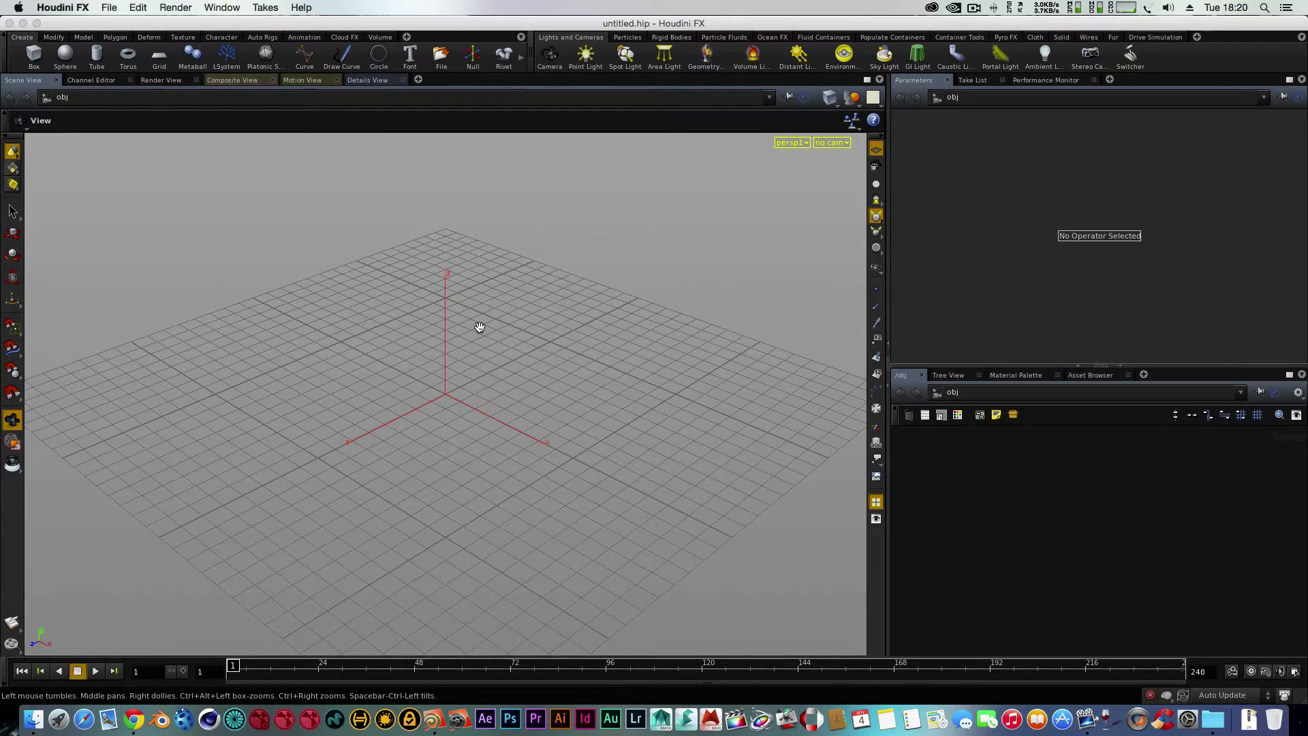
{"action": "mouse_move", "coordinate": [465, 387]}
{"action": "left_mouse_down"}
{"action": "mouse_move", "coordinate": [447, 350]}
{"action": "mouse_move", "coordinate": [423, 361]}
{"action": "mouse_move", "coordinate": [457, 366]}
{"action": "left_mouse_up"}
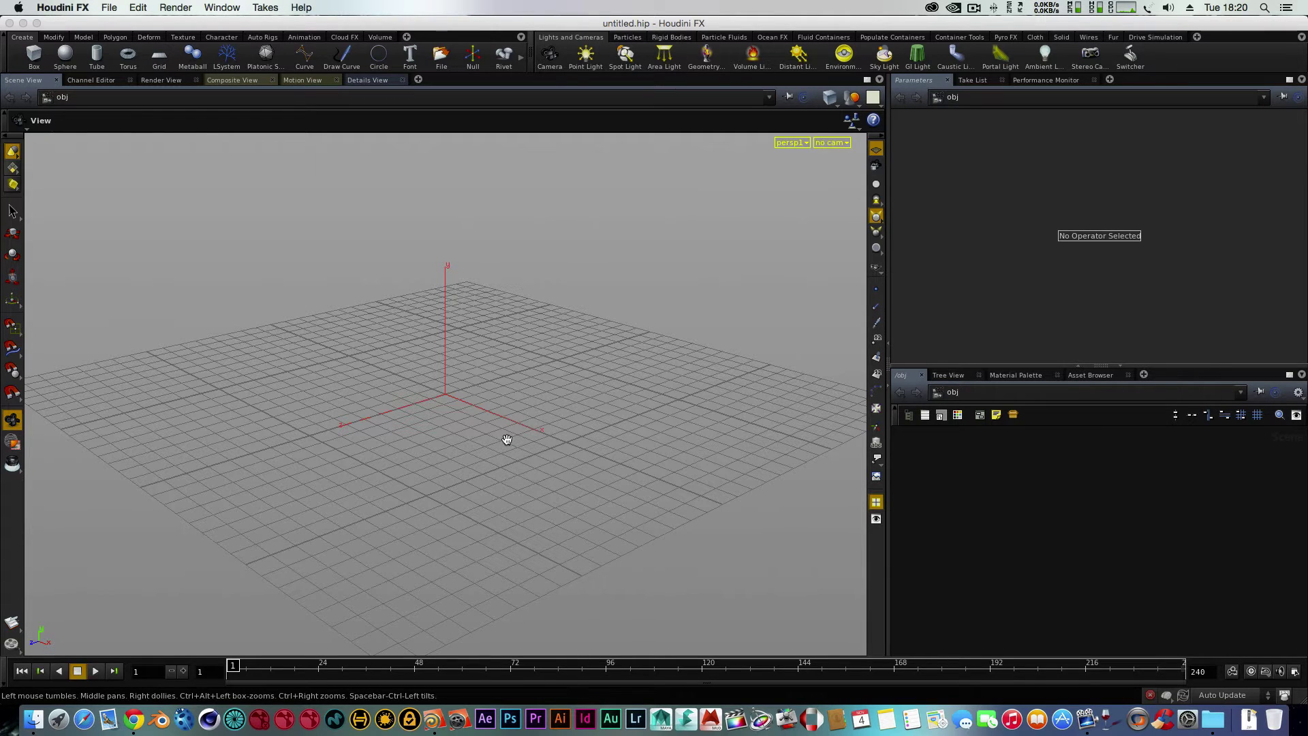
{"action": "mouse_move", "coordinate": [498, 435]}
{"action": "left_mouse_down"}
{"action": "mouse_move", "coordinate": [535, 441]}
{"action": "mouse_move", "coordinate": [482, 432]}
{"action": "left_mouse_up"}
Place a new box at the grid centre with its third Size value set to 2
{"action": "left_click", "coordinate": [32, 56]}
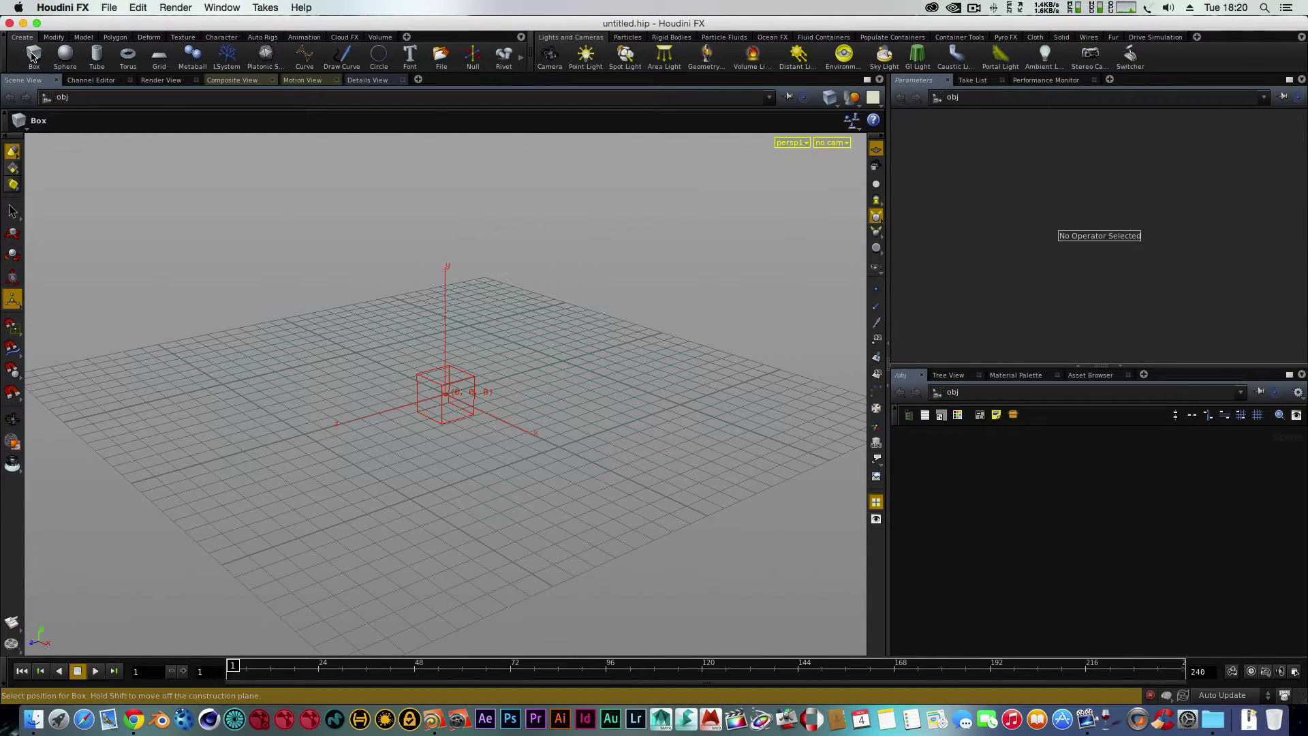
{"action": "left_click", "coordinate": [441, 386]}
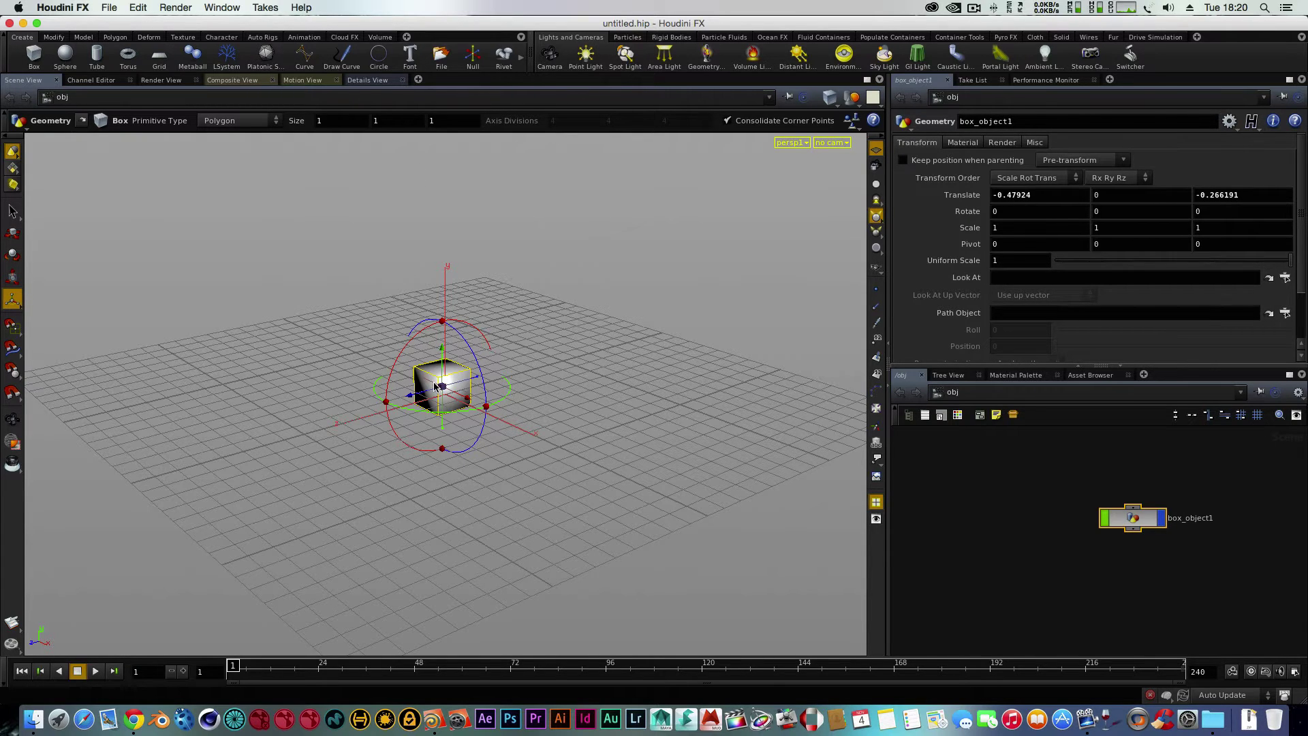
{"action": "left_click", "coordinate": [422, 120]}
{"action": "type", "text": "2"}
{"action": "key", "text": "Return"}
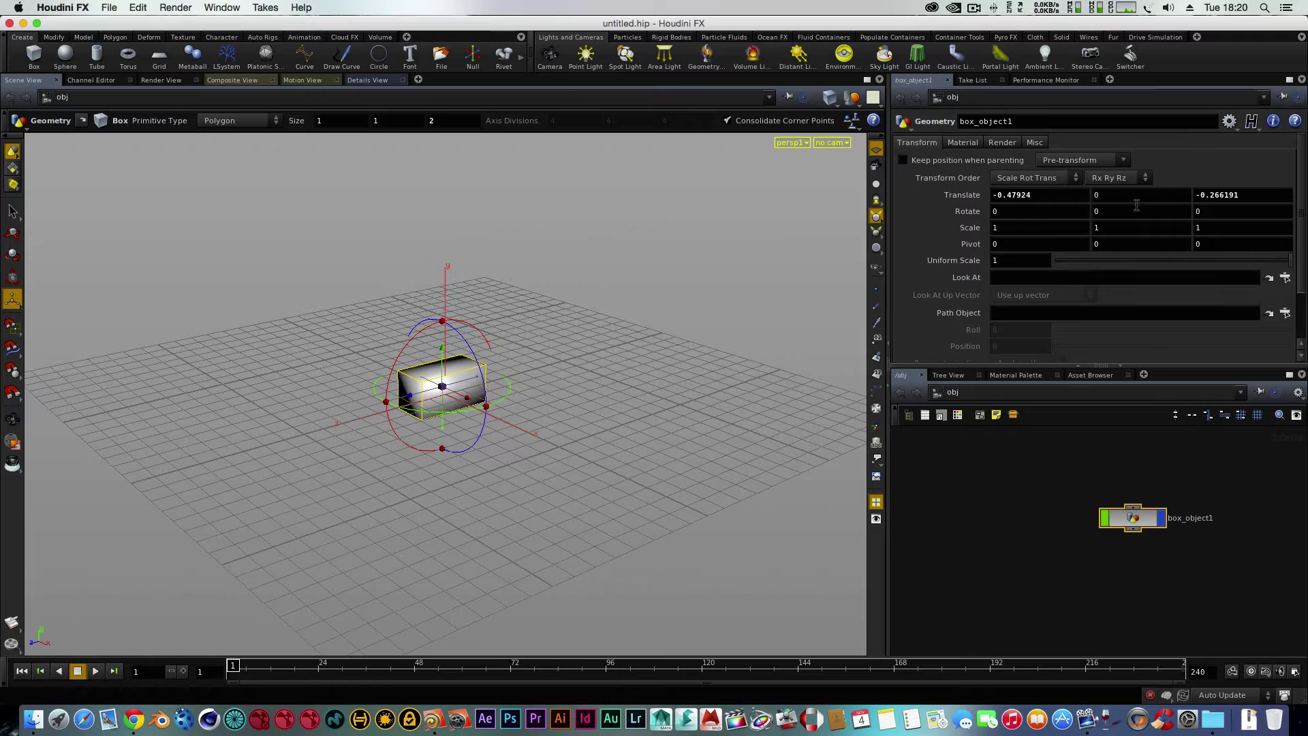
Raise the box to Translate Y 4 and view it from a lower frontal angle
{"action": "left_click_drag", "start_coordinate": [1105, 196], "coordinate": [1092, 195]}
{"action": "type", "text": "4"}
{"action": "key", "text": "Return"}
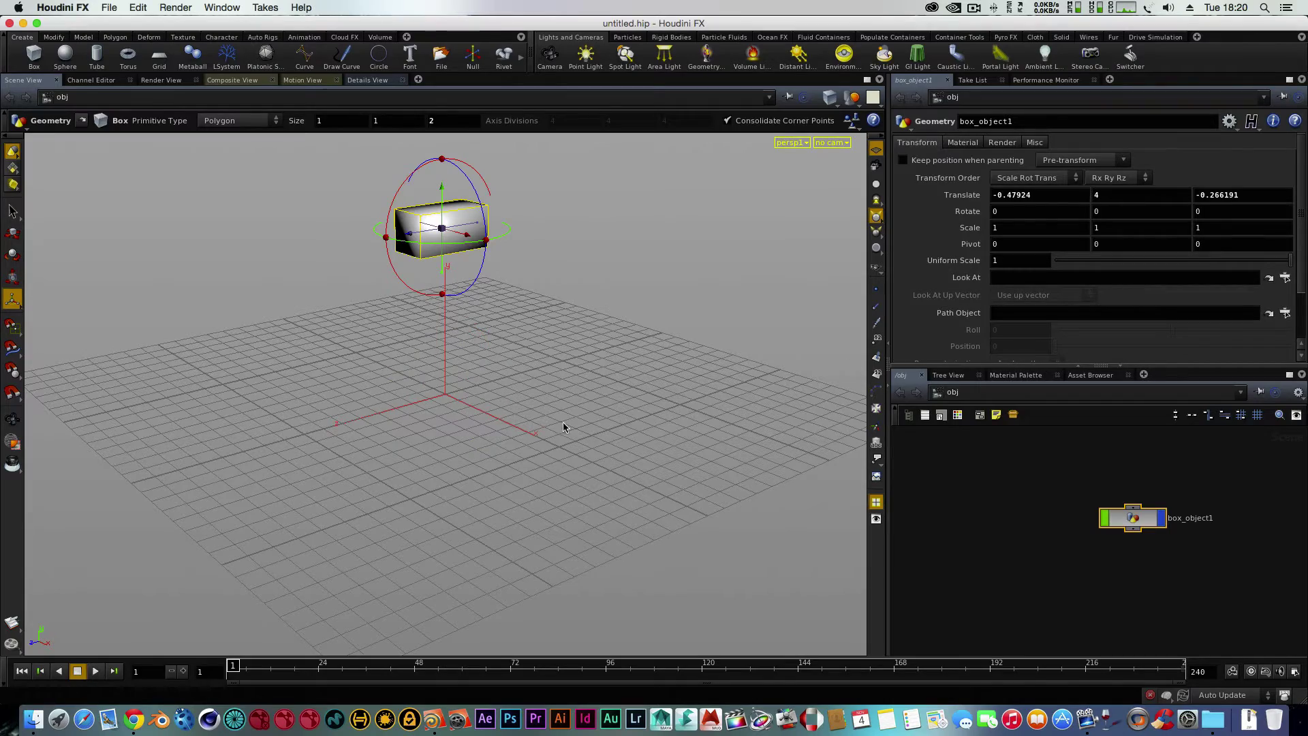
{"action": "key", "text": "Escape"}
{"action": "left_click_drag", "start_coordinate": [429, 454], "coordinate": [474, 469]}
{"action": "right_click_drag", "start_coordinate": [468, 453], "coordinate": [503, 280]}
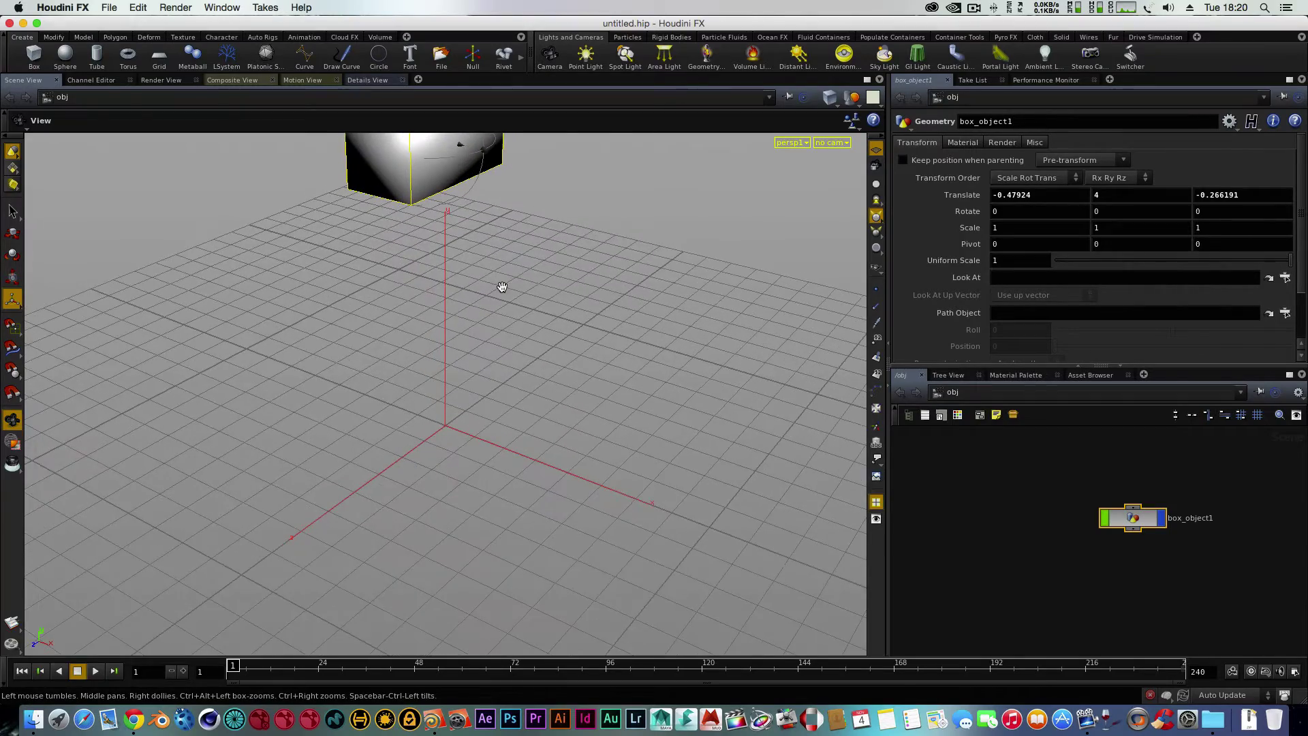
{"action": "middle_click_drag", "start_coordinate": [502, 280], "coordinate": [511, 514]}
{"action": "left_click_drag", "start_coordinate": [511, 514], "coordinate": [496, 487]}
{"action": "key", "text": "Return"}
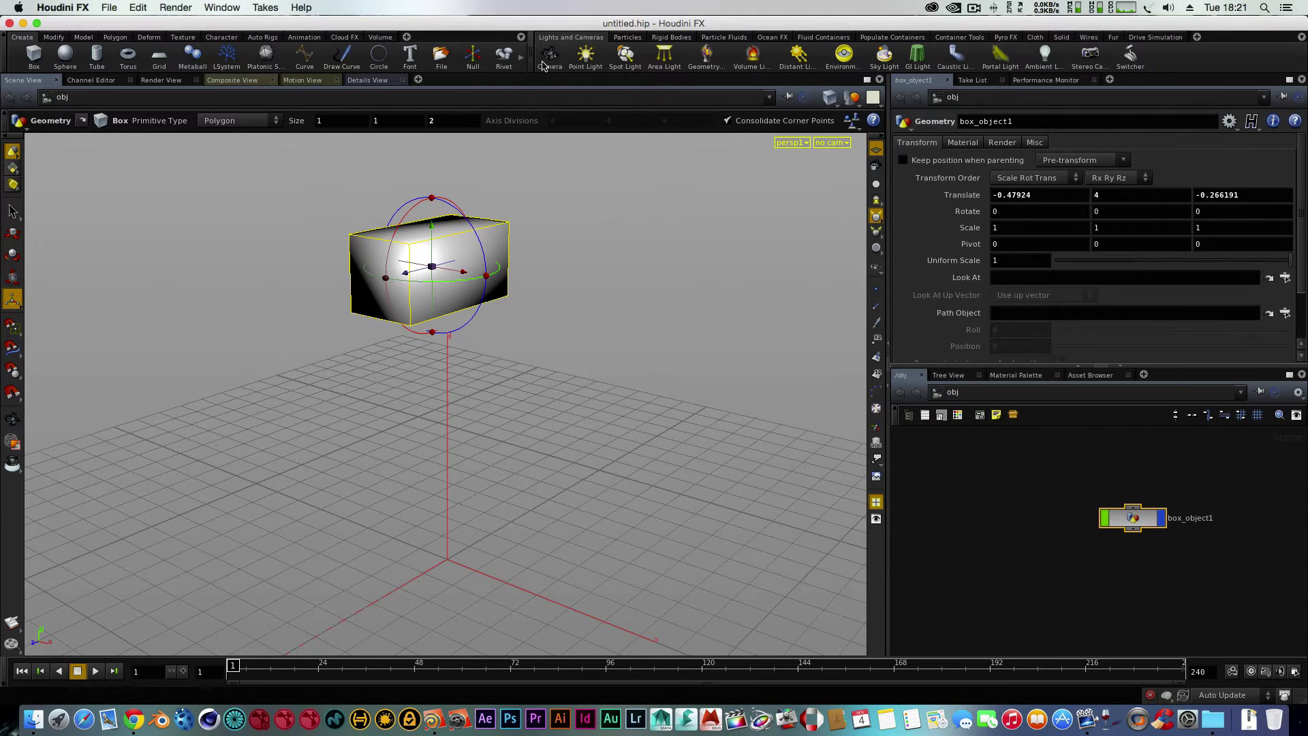
Turn the box into a cloud with Cloud FX's Cloud Rig, then add Cloud Light's sun and sky lights
{"action": "left_click", "coordinate": [345, 37]}
{"action": "left_click", "coordinate": [25, 56]}
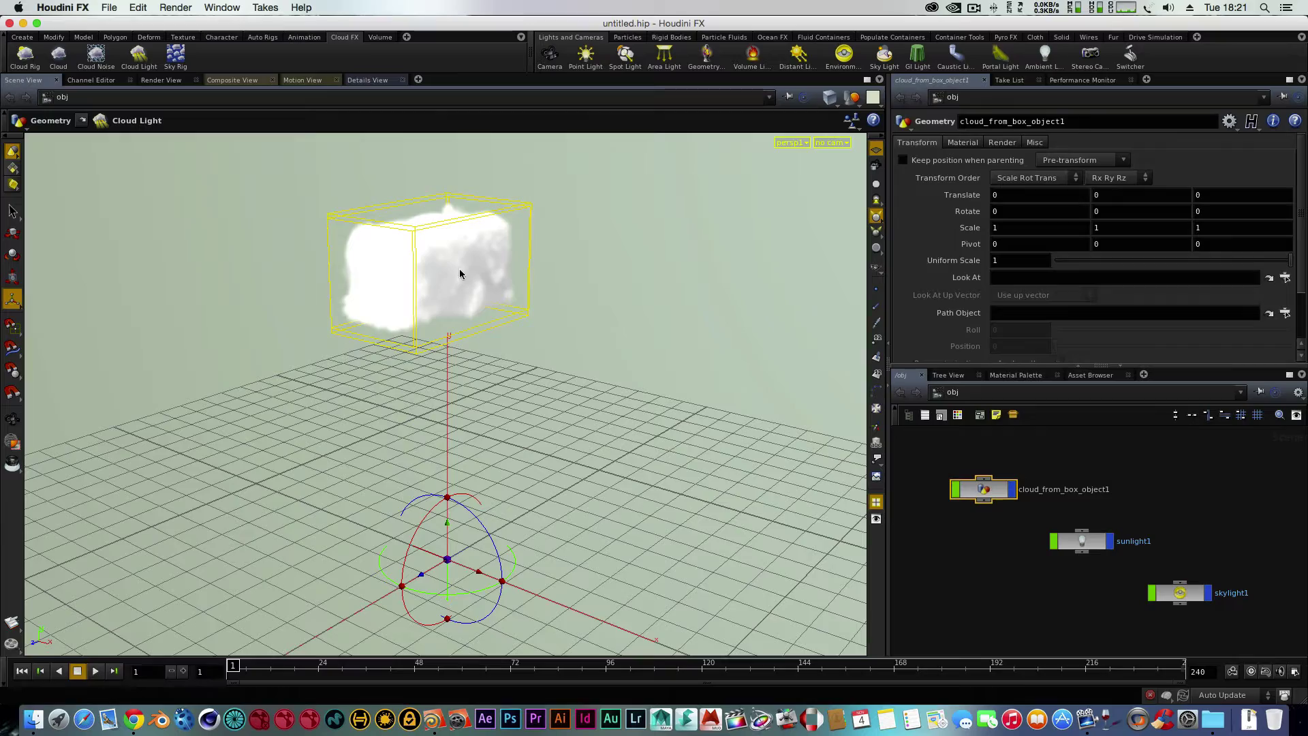
{"action": "key", "text": "Escape"}
{"action": "left_click_drag", "start_coordinate": [538, 362], "coordinate": [467, 224]}
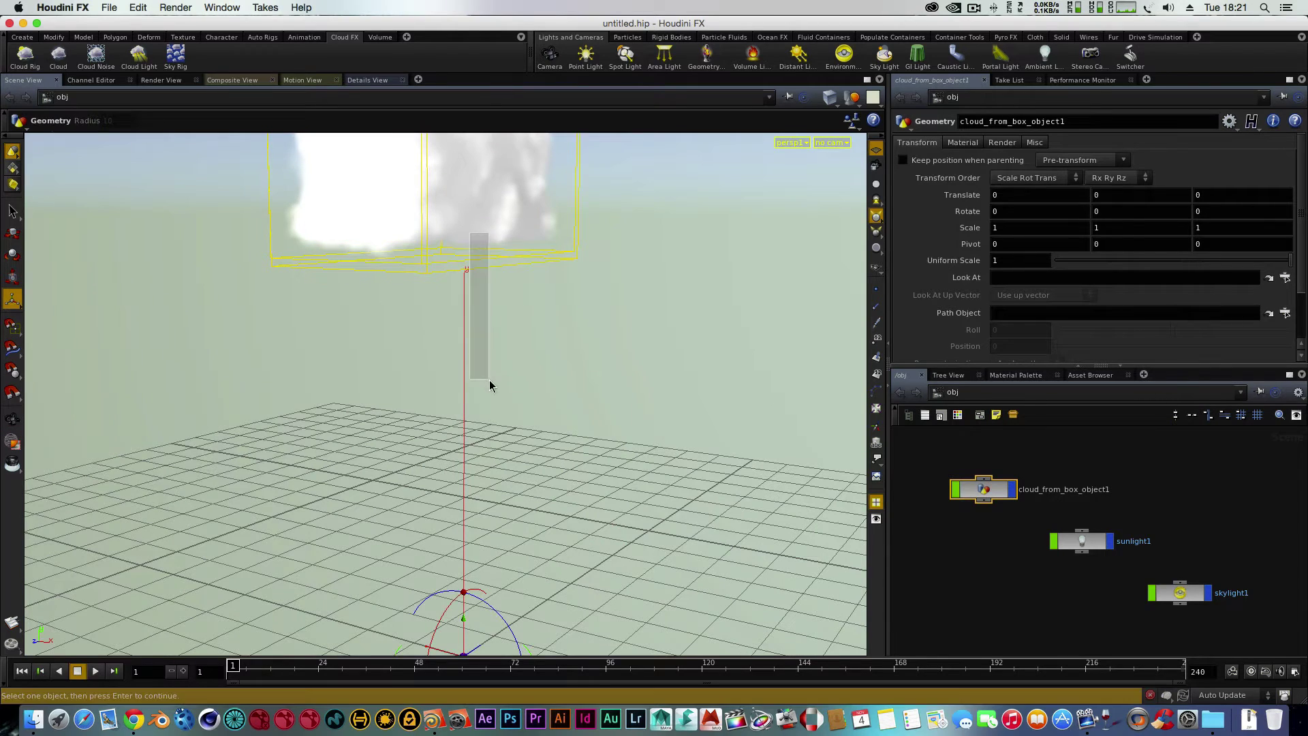
{"action": "left_click", "coordinate": [496, 301]}
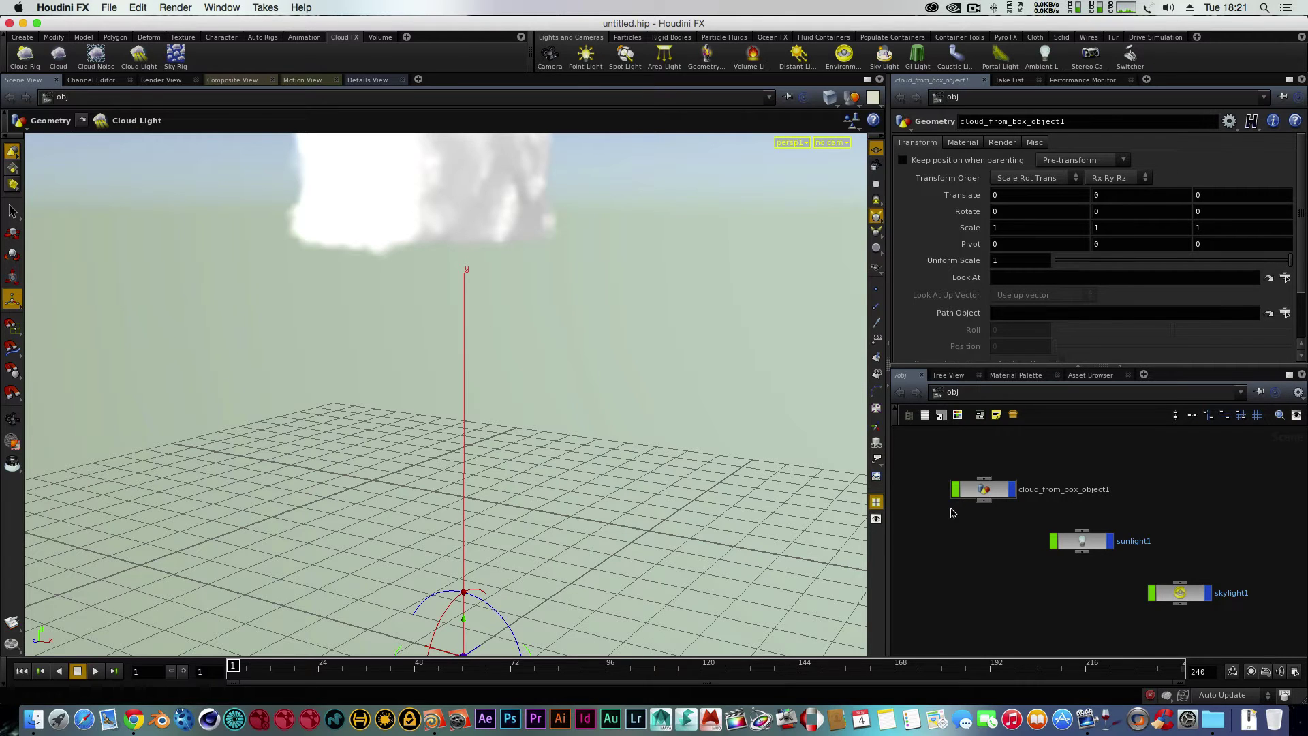
Select cloud_from_box_object1 and tumble the view to look up at it against the horizon
{"action": "left_click", "coordinate": [981, 498]}
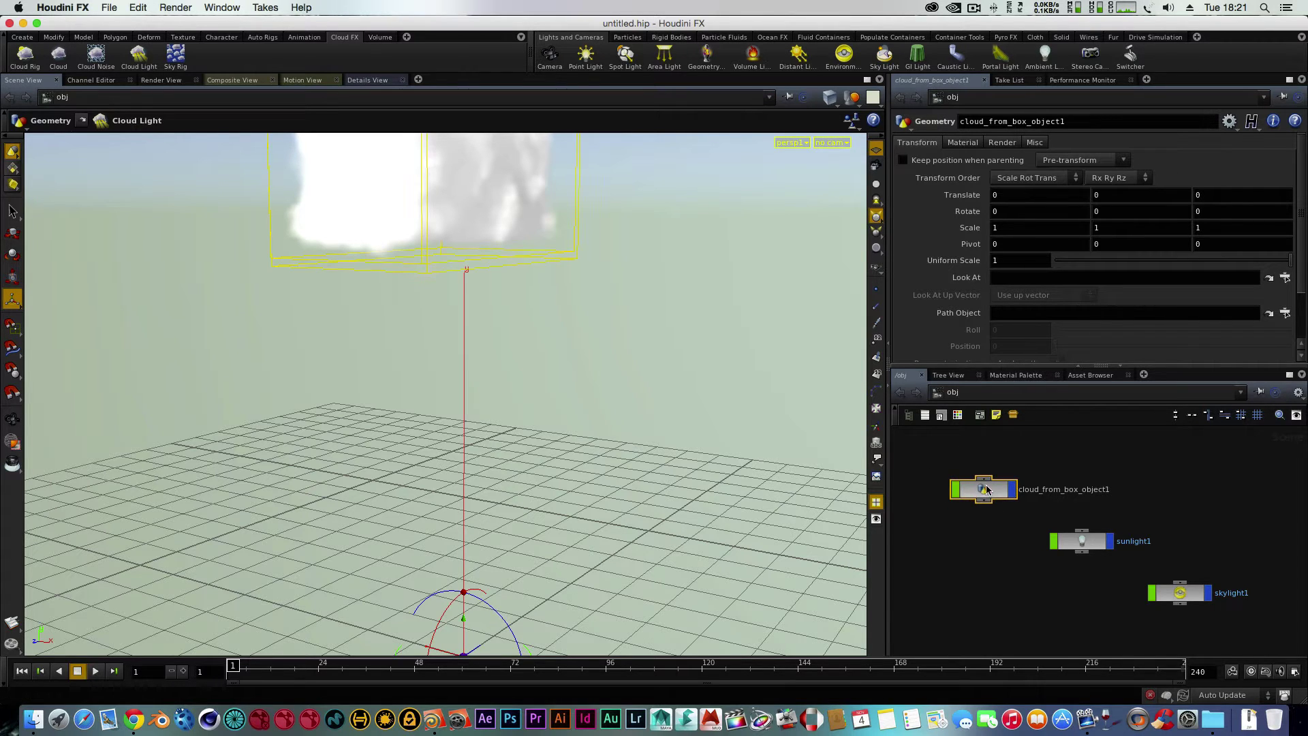
{"action": "key", "text": "Escape"}
{"action": "left_click_drag", "start_coordinate": [741, 399], "coordinate": [689, 521]}
{"action": "key", "text": "Escape"}
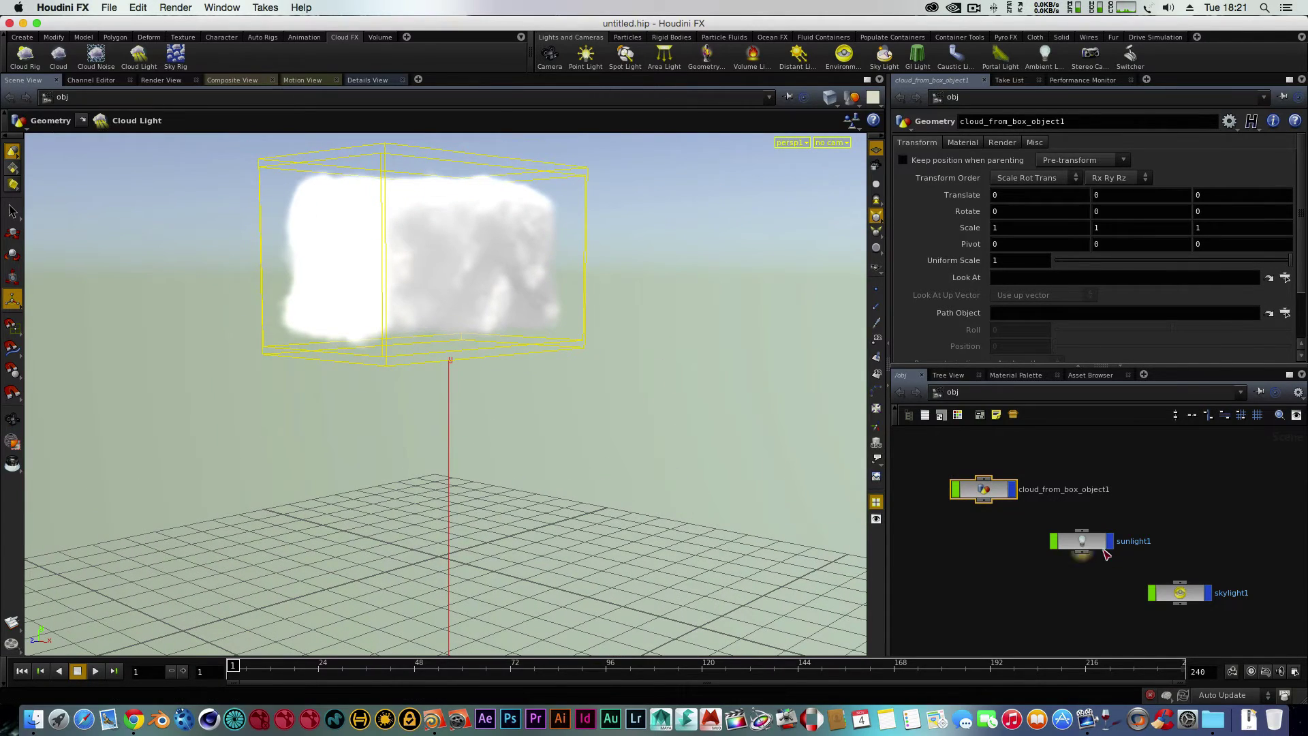
{"action": "key", "text": "Escape"}
{"action": "left_click_drag", "start_coordinate": [503, 445], "coordinate": [607, 370]}
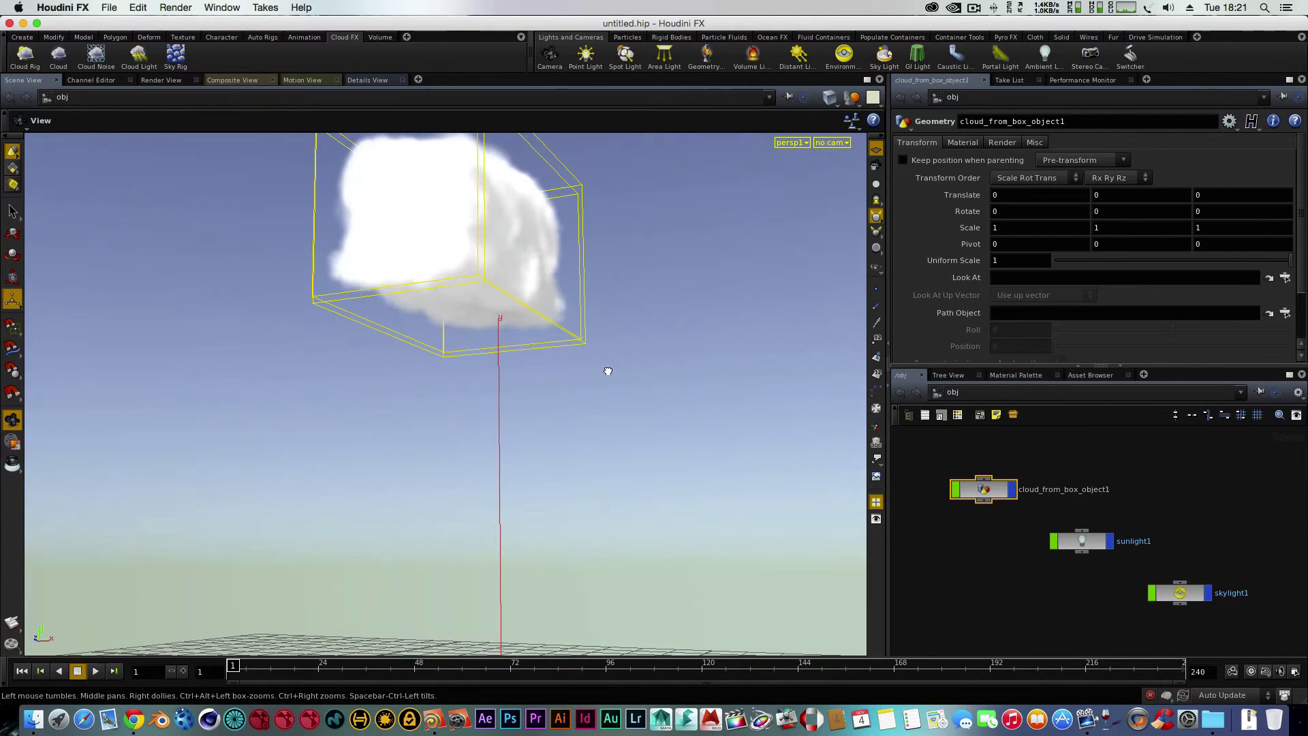
{"action": "left_click_drag", "start_coordinate": [477, 251], "coordinate": [461, 383]}
{"action": "key", "text": "Escape"}
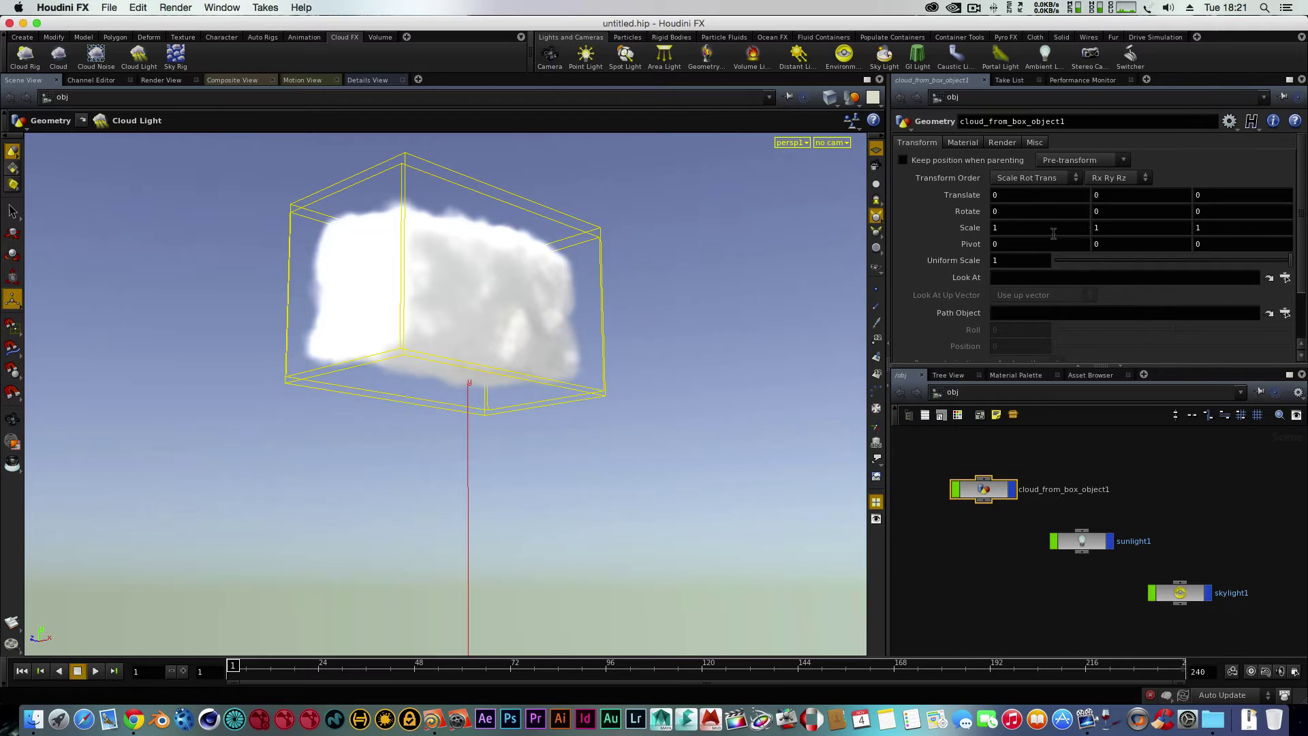
Set cloud_from_box_object1's Scale to 10, 10, 8 and tumble to show the grid below
{"action": "double_click", "coordinate": [998, 227]}
{"action": "type", "text": "10"}
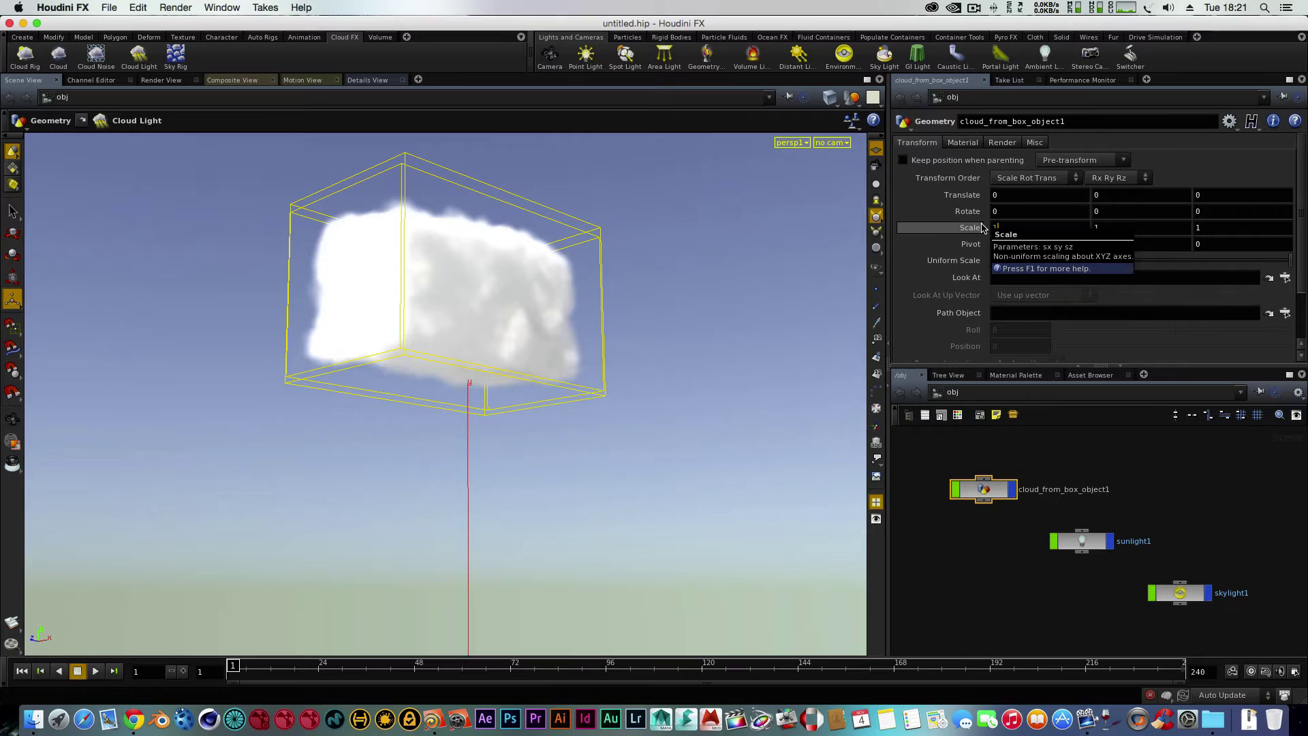
{"action": "key", "text": "Return"}
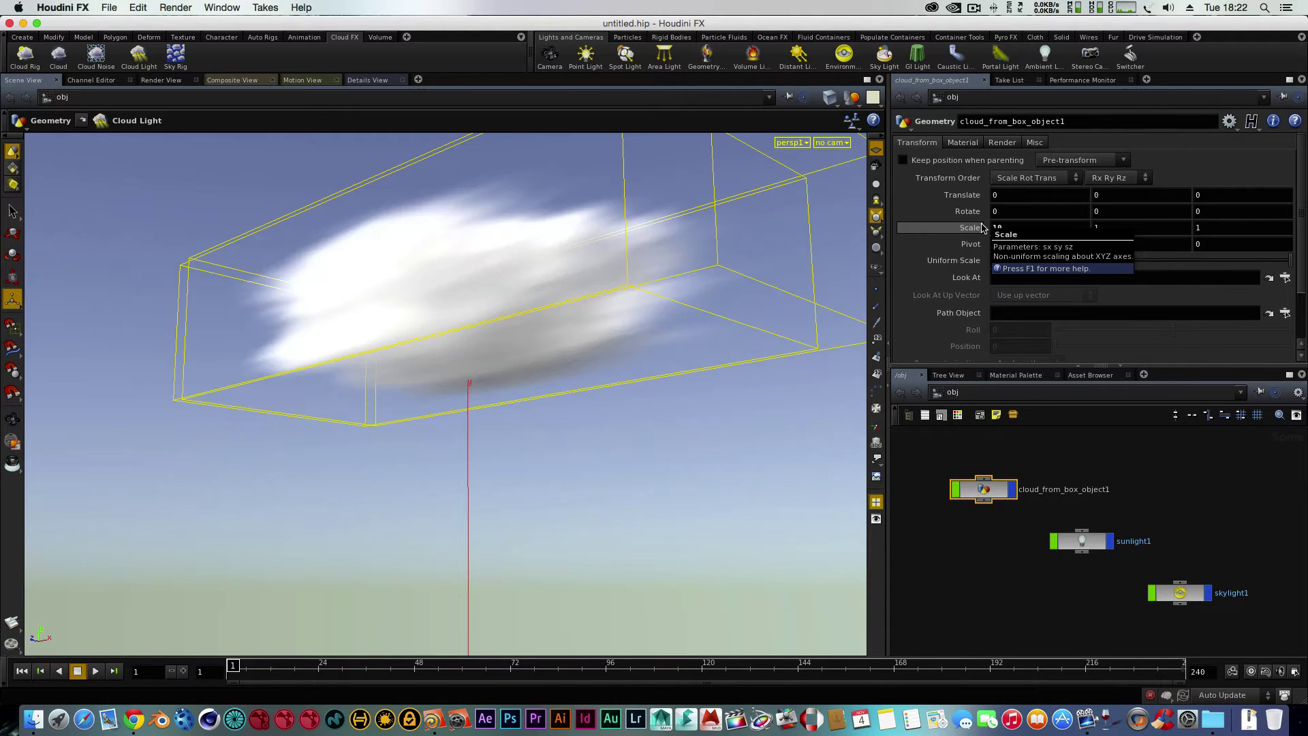
{"action": "double_click", "coordinate": [1094, 227]}
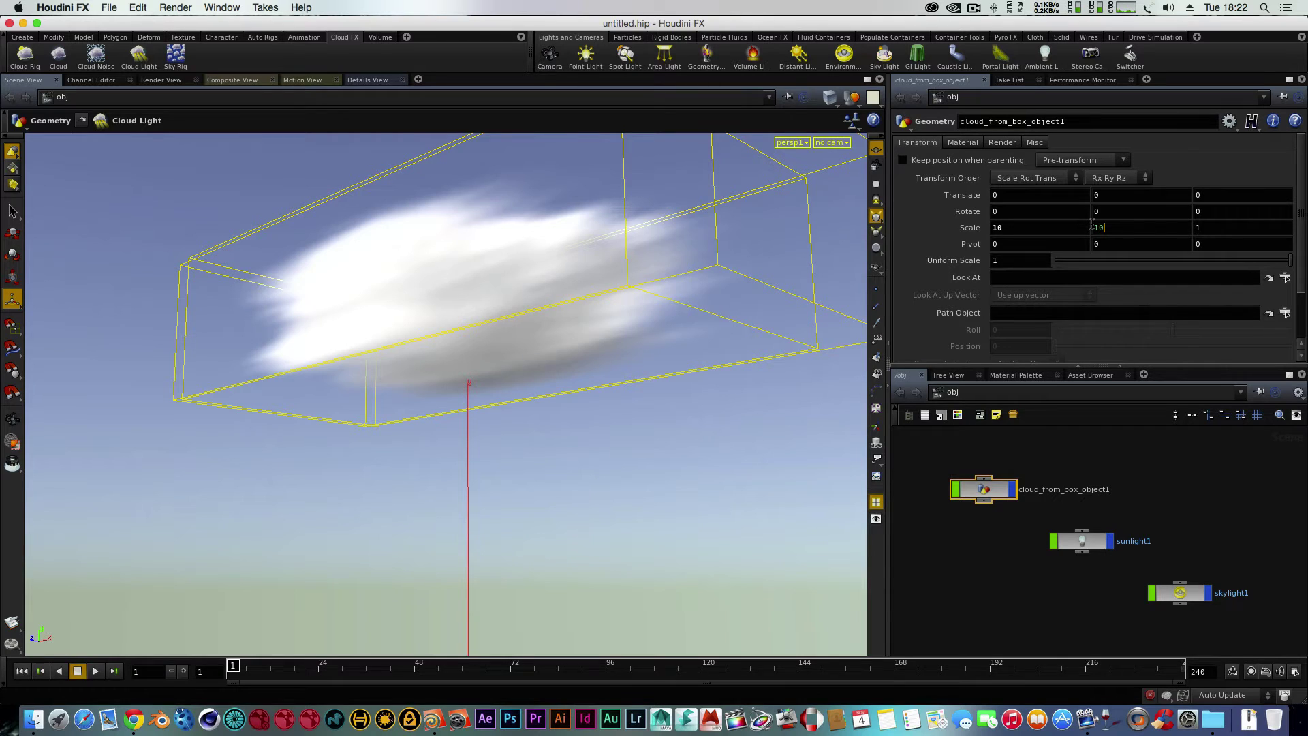
{"action": "type", "text": "10"}
{"action": "key", "text": "Return"}
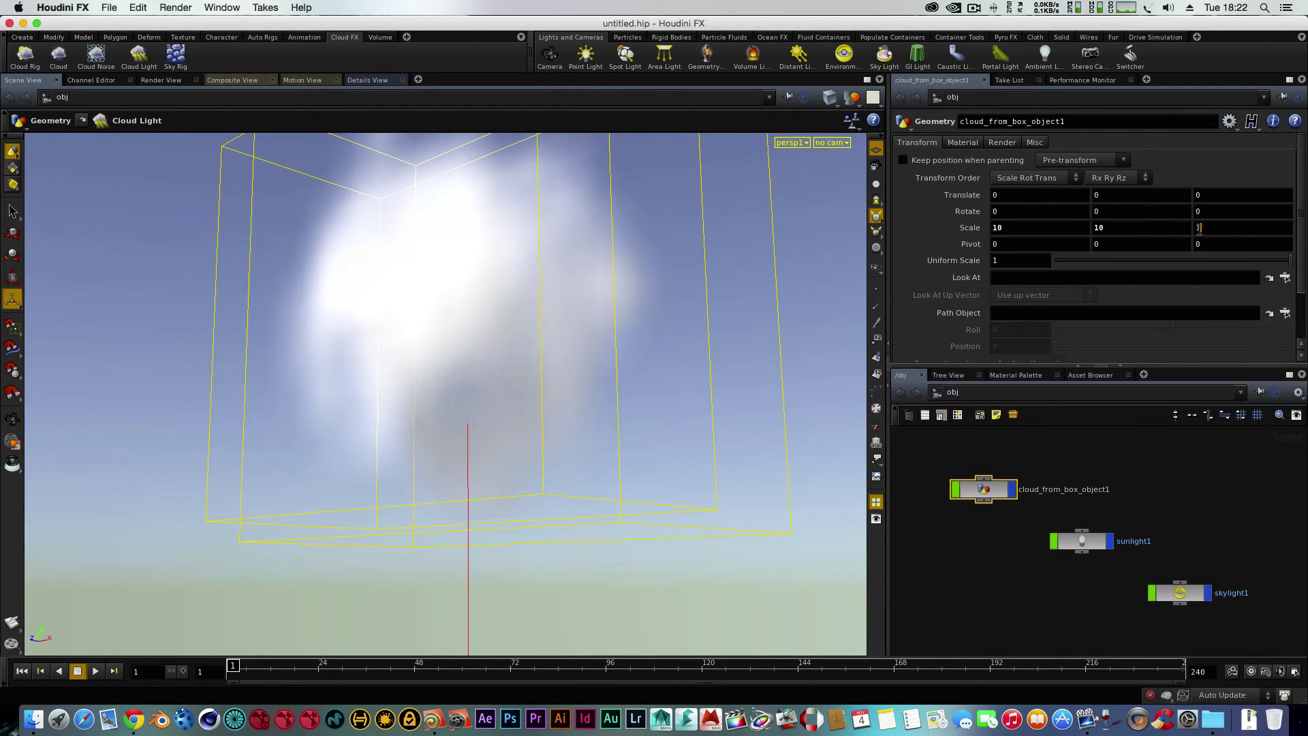
{"action": "double_click", "coordinate": [1200, 228]}
{"action": "key", "text": "Return"}
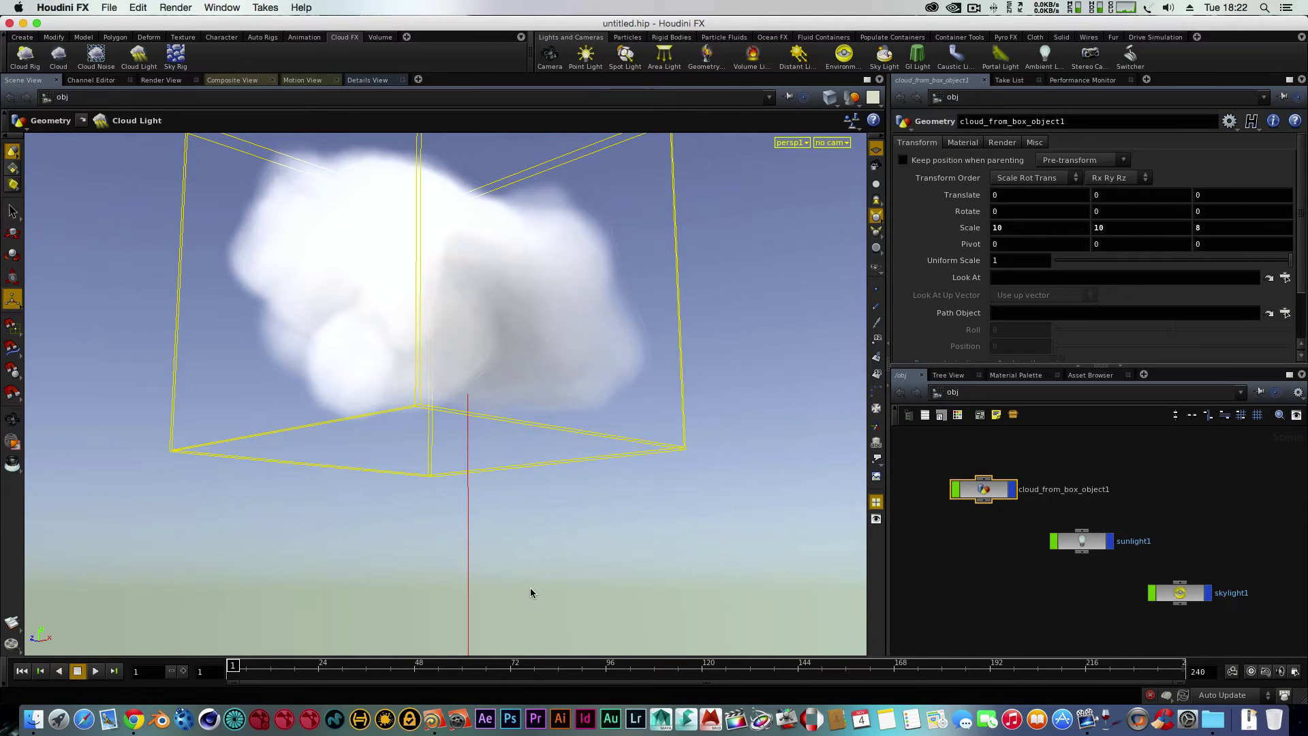
{"action": "key", "text": "Escape"}
{"action": "left_click_drag", "start_coordinate": [473, 558], "coordinate": [508, 456]}
Frame the cloud with Home Selected, then deselect and reselect the cloud object
{"action": "right_click", "coordinate": [509, 458]}
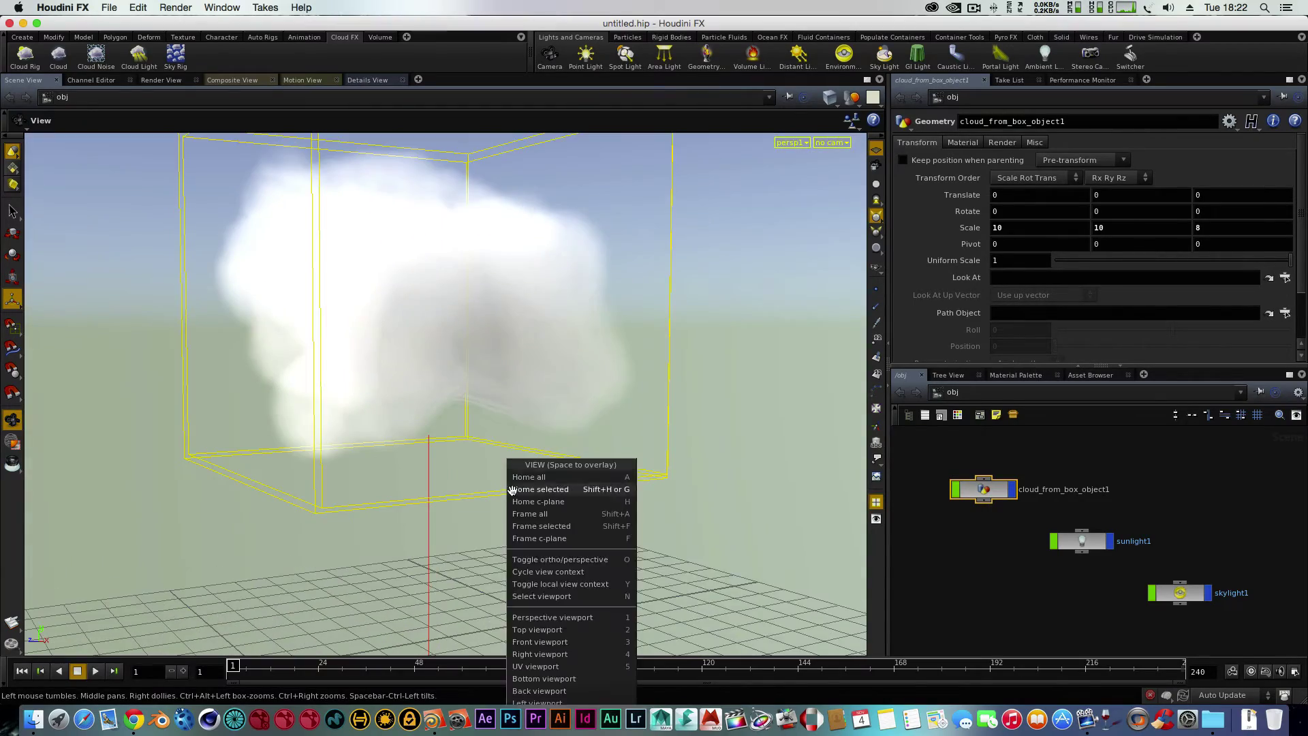
{"action": "left_click", "coordinate": [518, 479]}
{"action": "left_click", "coordinate": [511, 497]}
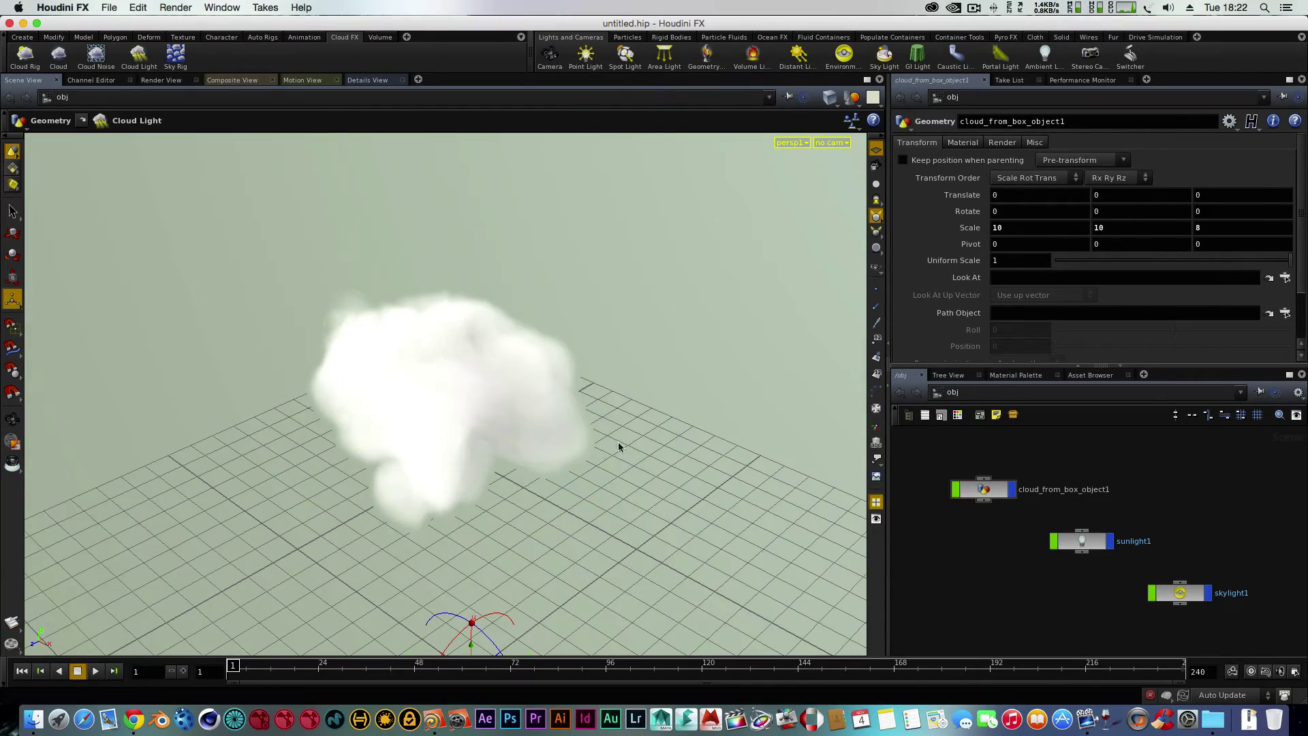
{"action": "left_click", "coordinate": [982, 489]}
Tumble to a higher angle revealing the sky dome, then deselect the cloud and orbit around it
{"action": "key", "text": "Escape"}
{"action": "mouse_move", "coordinate": [748, 388]}
{"action": "left_mouse_down"}
{"action": "mouse_move", "coordinate": [622, 435]}
{"action": "mouse_move", "coordinate": [458, 447]}
{"action": "mouse_move", "coordinate": [736, 400]}
{"action": "left_mouse_up"}
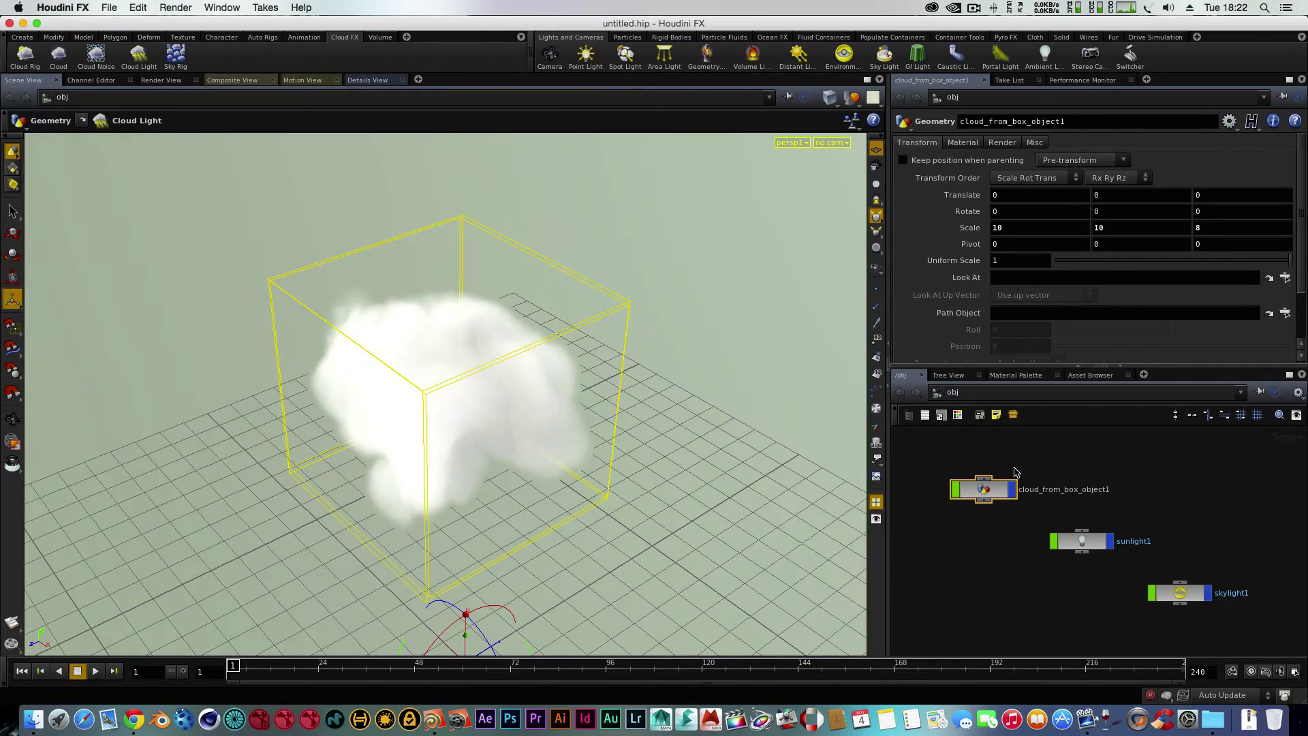
{"action": "key", "text": "Escape"}
{"action": "left_click_drag", "start_coordinate": [620, 443], "coordinate": [701, 406]}
{"action": "key", "text": "Escape"}
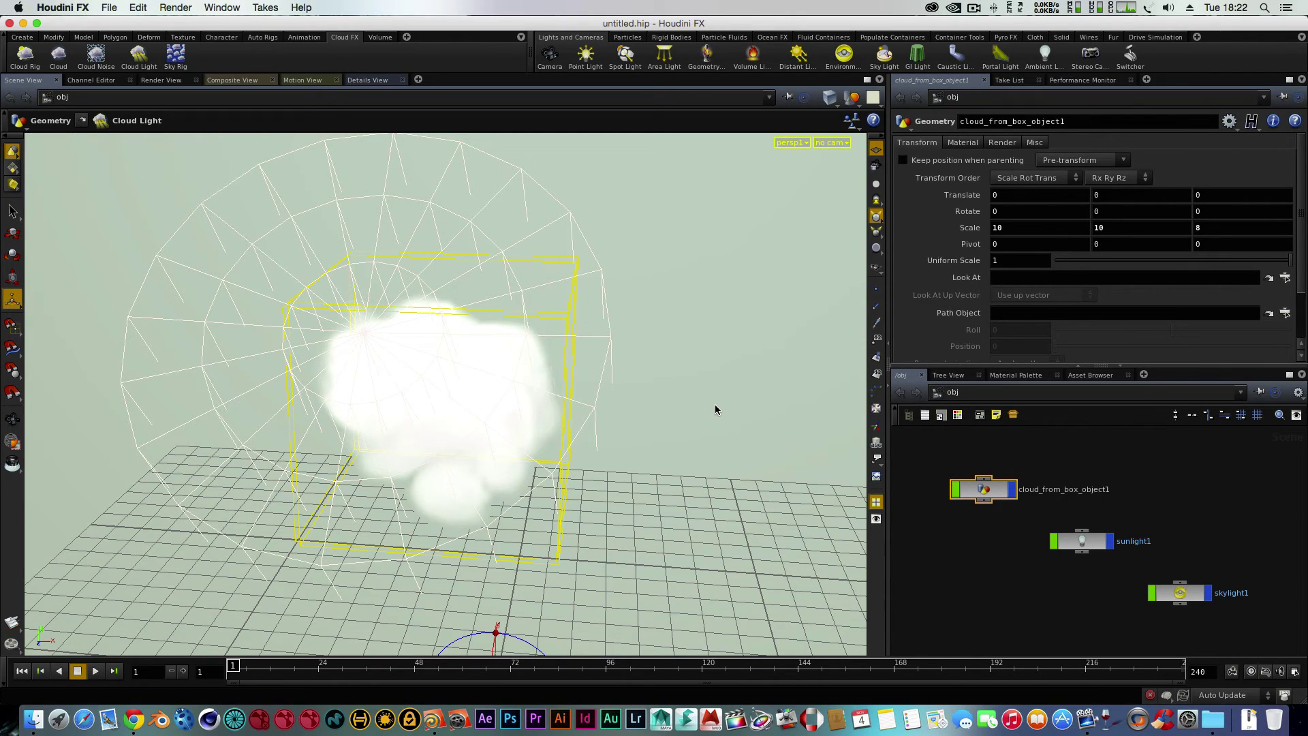
{"action": "left_click", "coordinate": [686, 414]}
{"action": "mouse_move", "coordinate": [514, 417]}
{"action": "left_mouse_down"}
{"action": "mouse_move", "coordinate": [651, 397]}
{"action": "mouse_move", "coordinate": [532, 403]}
{"action": "left_mouse_up"}
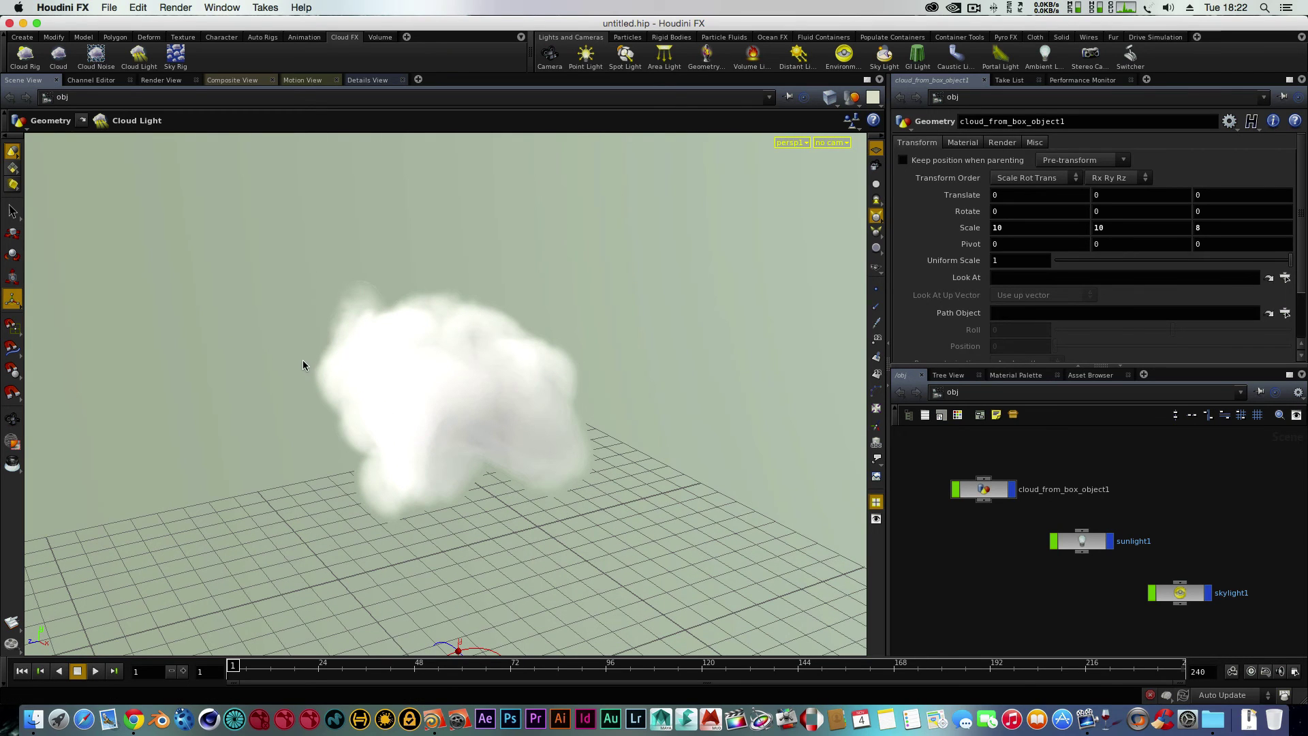